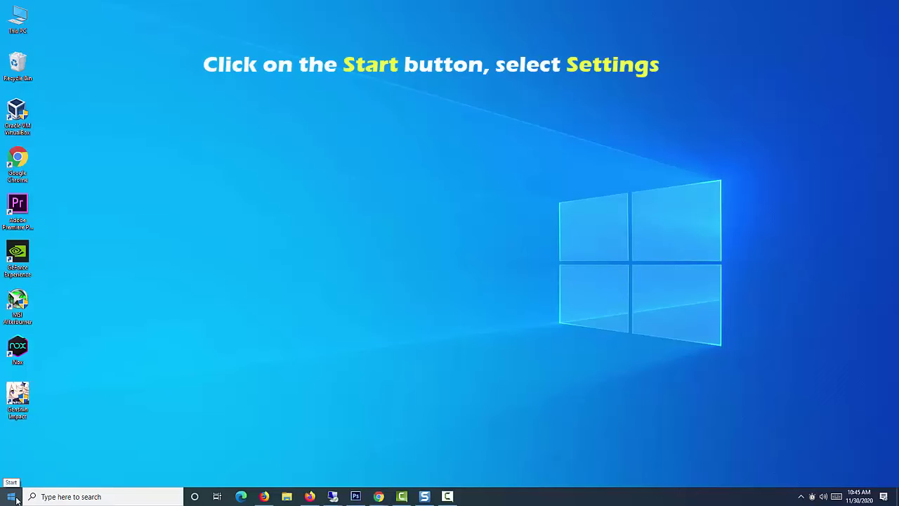
Step: Switch Use Filter Keys to Off under Settings > Ease of Access > Keyboard
{"action": "left_click", "coordinate": [17, 499]}
{"action": "mouse_move", "coordinate": [12, 453]}
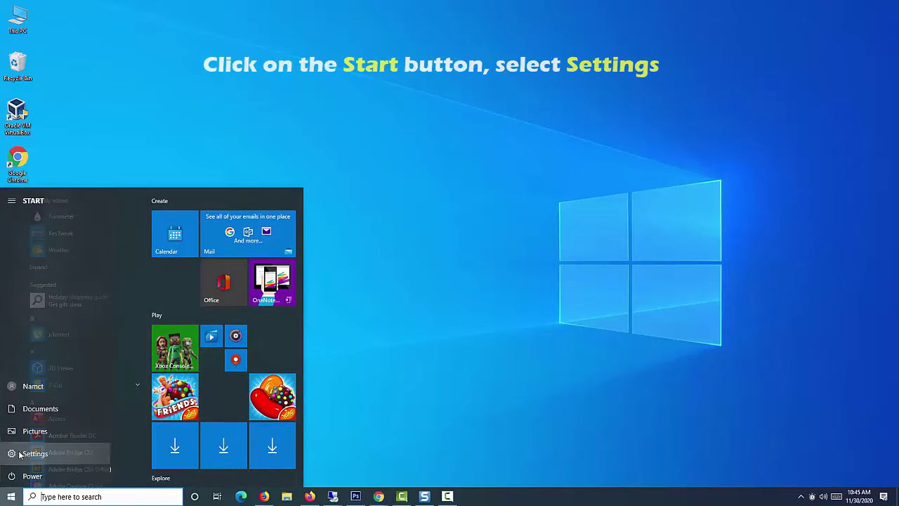
{"action": "left_click", "coordinate": [61, 453]}
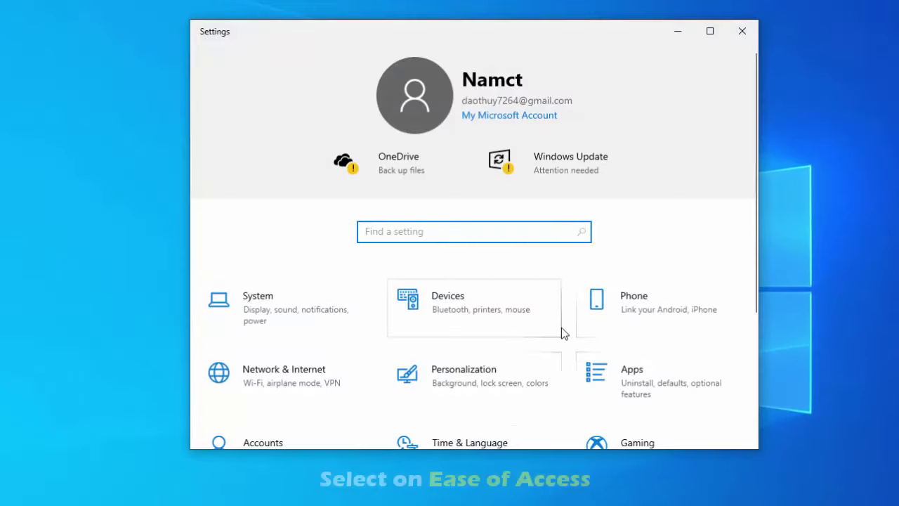
{"action": "scroll", "coordinate": [558, 334], "scroll_direction": "down", "scroll_amount": 3}
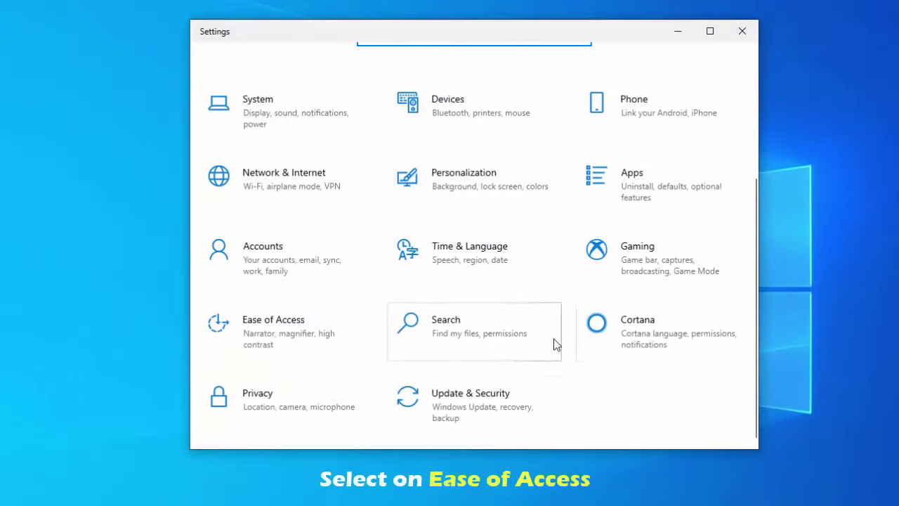
{"action": "left_click", "coordinate": [339, 351]}
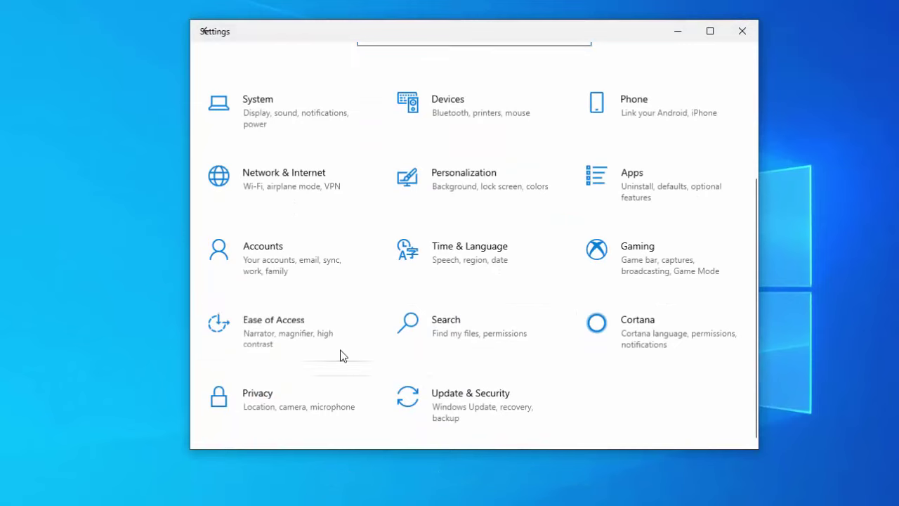
{"action": "scroll", "coordinate": [366, 346], "scroll_direction": "down", "scroll_amount": 5}
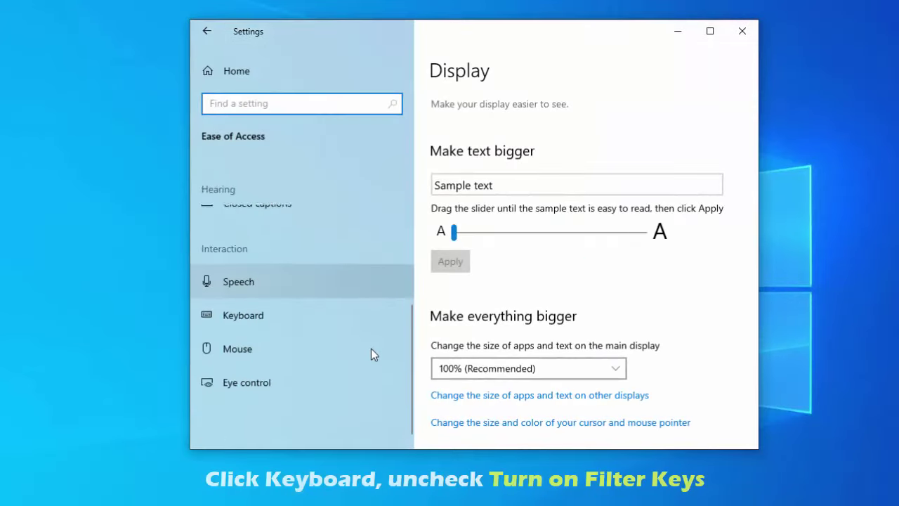
{"action": "left_click", "coordinate": [327, 313]}
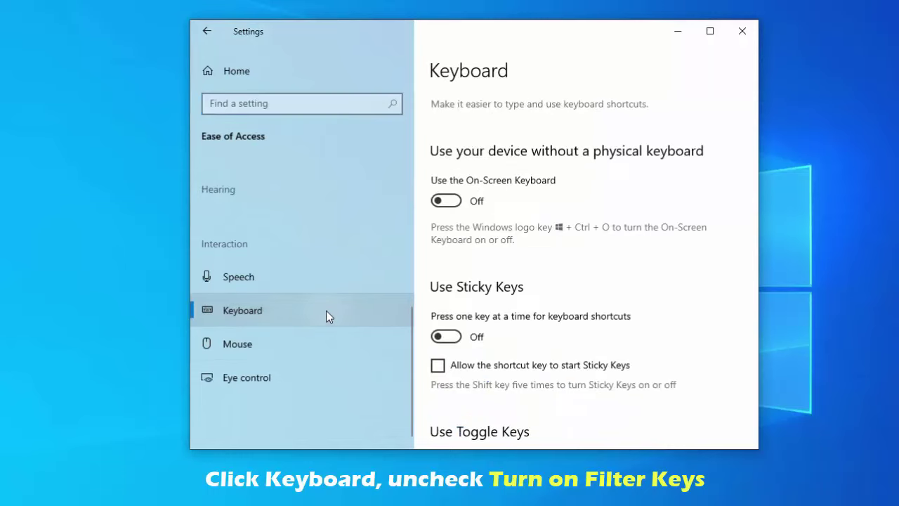
{"action": "scroll", "coordinate": [579, 302], "scroll_direction": "down", "scroll_amount": 5}
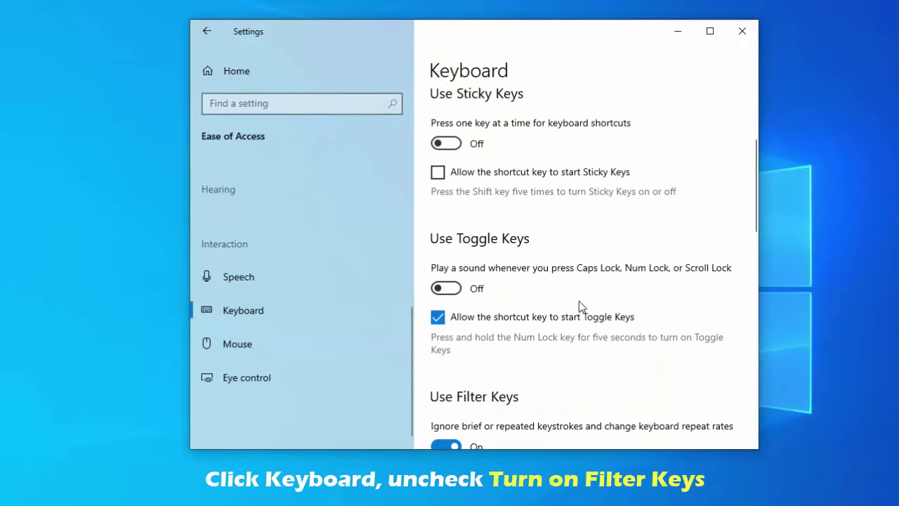
{"action": "scroll", "coordinate": [580, 302], "scroll_direction": "down", "scroll_amount": 2}
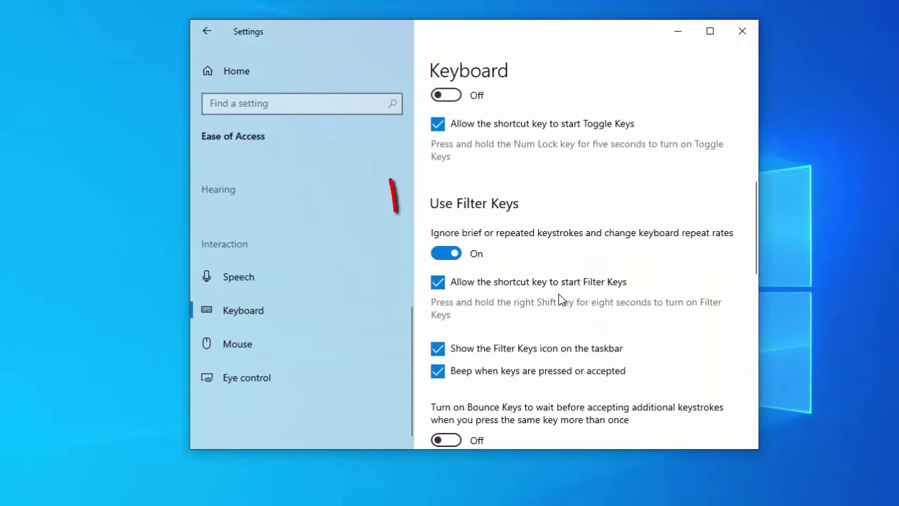
{"action": "left_click", "coordinate": [447, 253]}
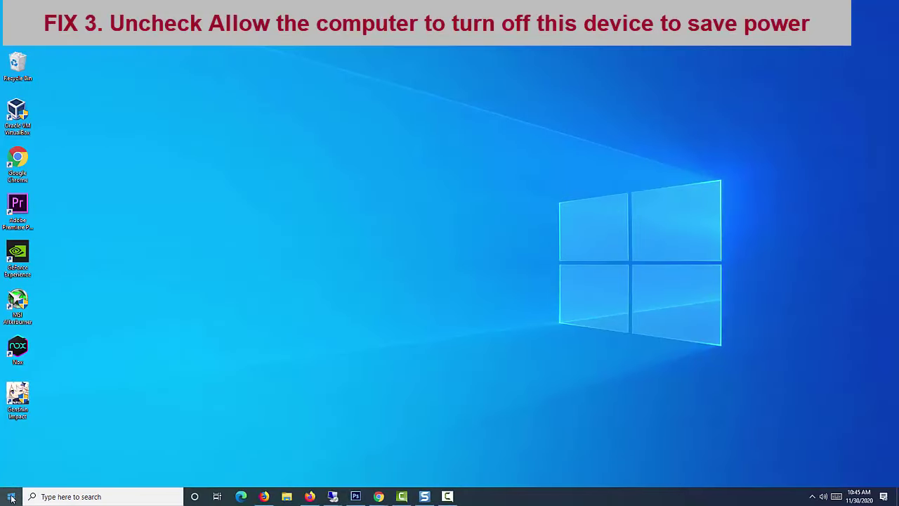
Step: Open Device Manager and expand Universal Serial Bus controllers to select a USB Root Hub
{"action": "right_click", "coordinate": [11, 498]}
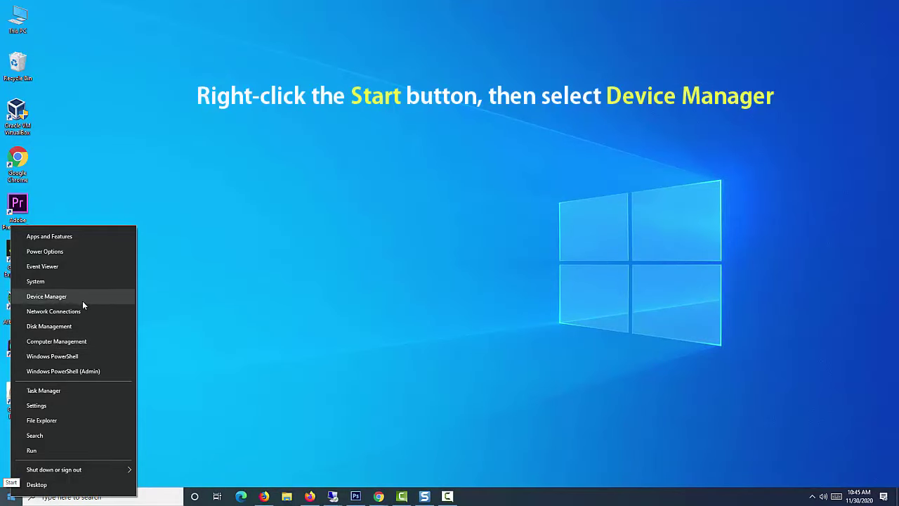
{"action": "left_click", "coordinate": [82, 298]}
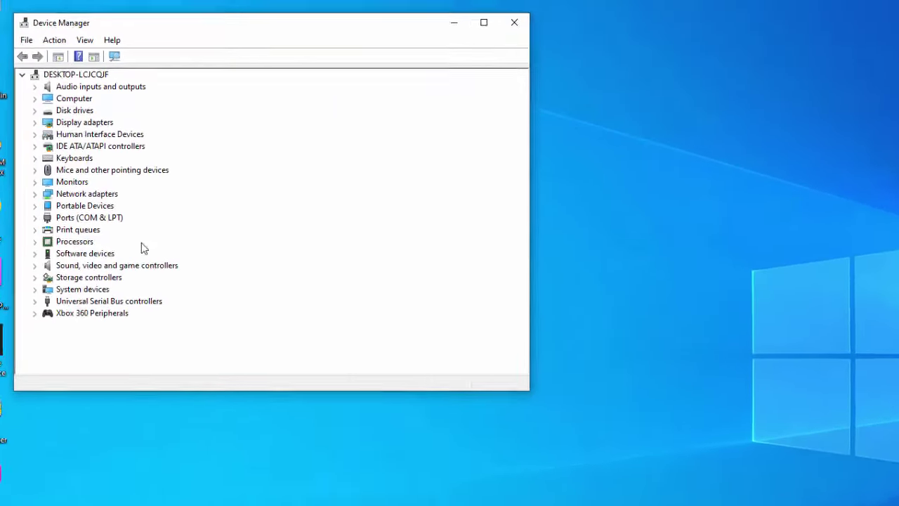
{"action": "double_click", "coordinate": [105, 226]}
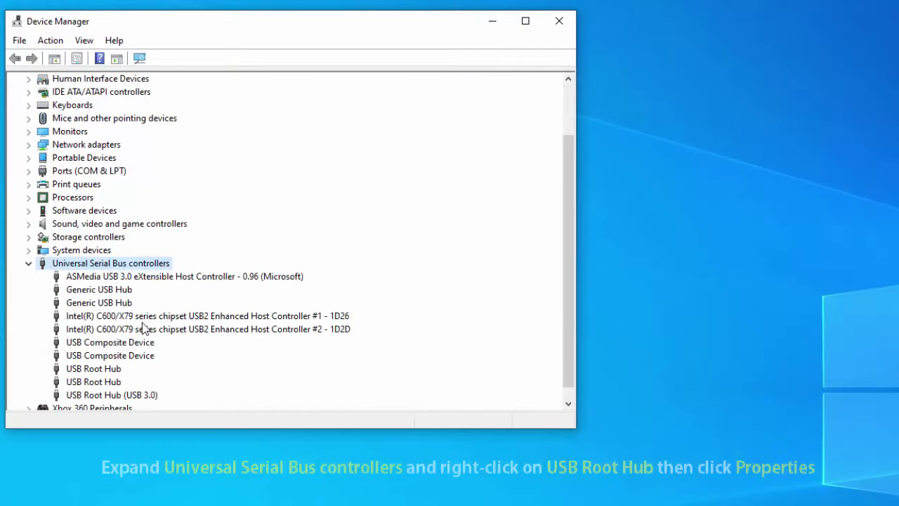
{"action": "scroll", "coordinate": [199, 301], "scroll_direction": "down", "scroll_amount": 1}
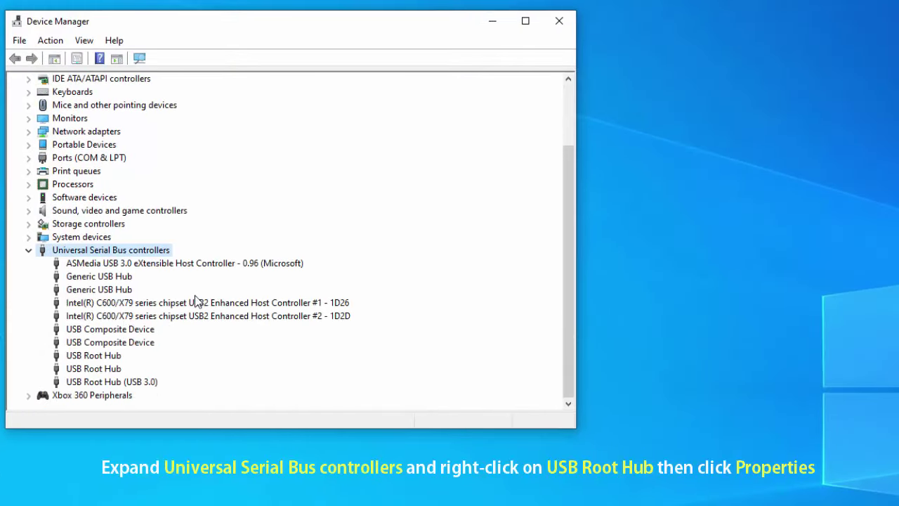
{"action": "left_click", "coordinate": [118, 357]}
{"action": "left_click", "coordinate": [115, 368]}
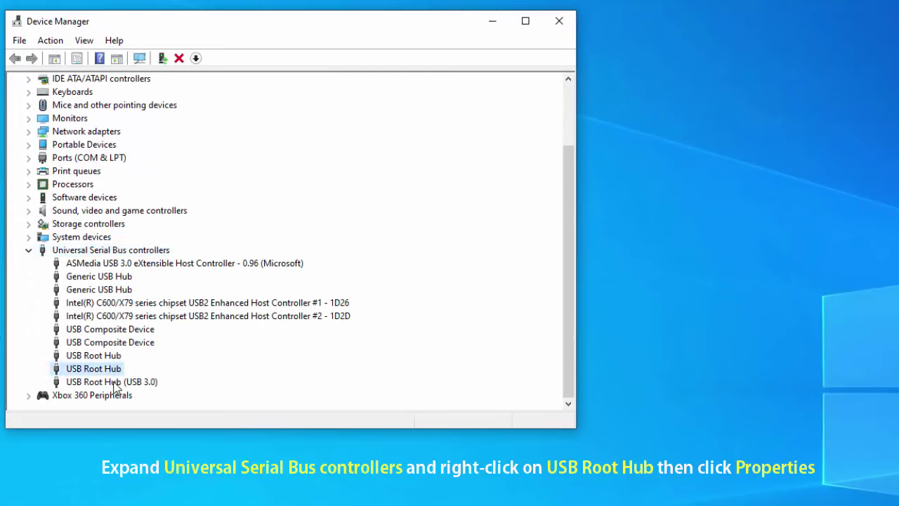
{"action": "left_click", "coordinate": [112, 382]}
{"action": "left_click", "coordinate": [109, 368]}
{"action": "left_click", "coordinate": [105, 355]}
Step: Check the first USB Root Hub's Power Management settings and confirm with OK
{"action": "right_click", "coordinate": [115, 356]}
{"action": "left_click", "coordinate": [175, 440]}
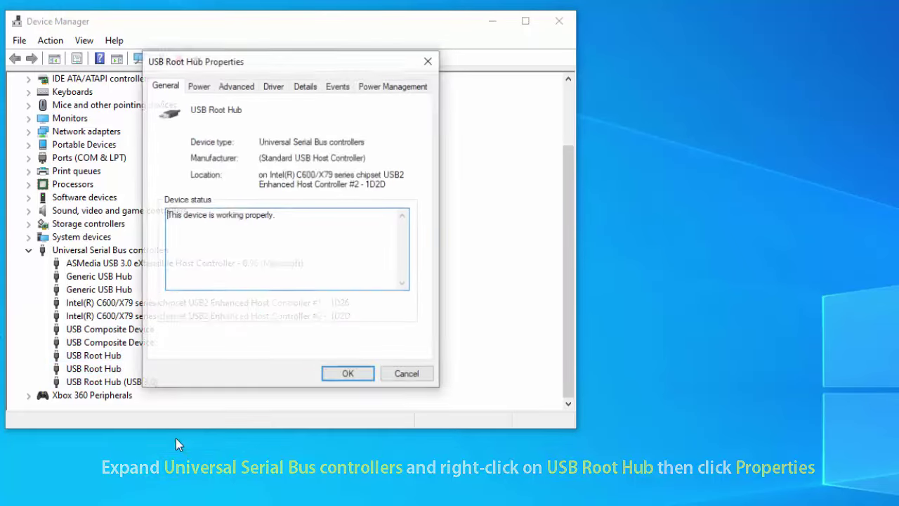
{"action": "left_click", "coordinate": [393, 87]}
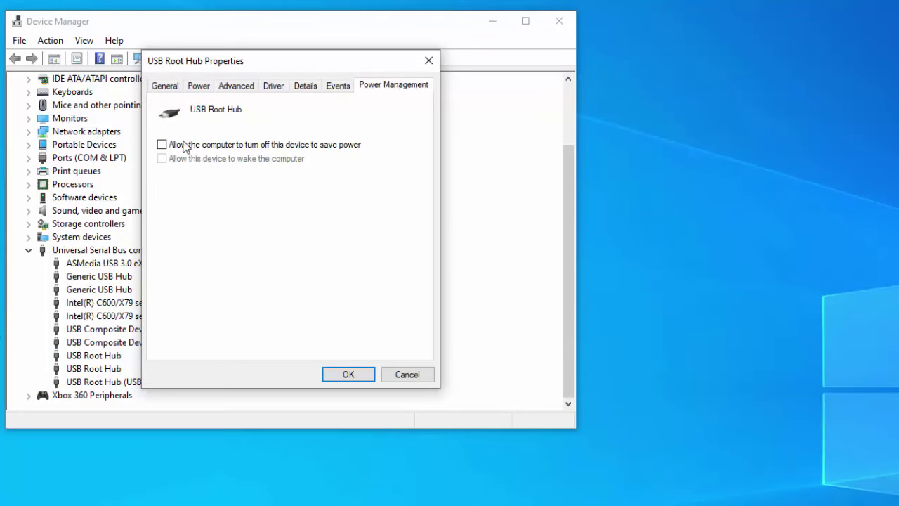
{"action": "left_click", "coordinate": [348, 374]}
Step: Uncheck 'Allow the computer to turn off this device to save power' for the second USB Root Hub
{"action": "right_click", "coordinate": [116, 371]}
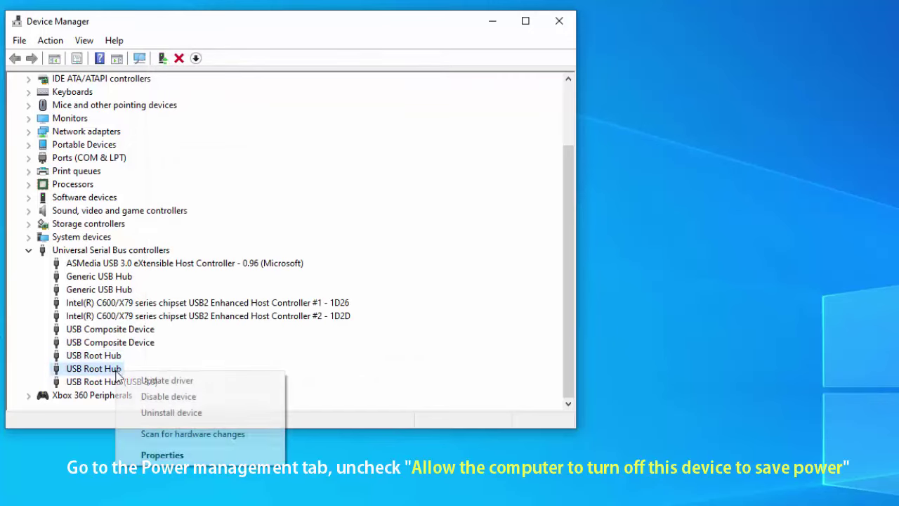
{"action": "left_click", "coordinate": [174, 454]}
{"action": "left_click", "coordinate": [391, 87]}
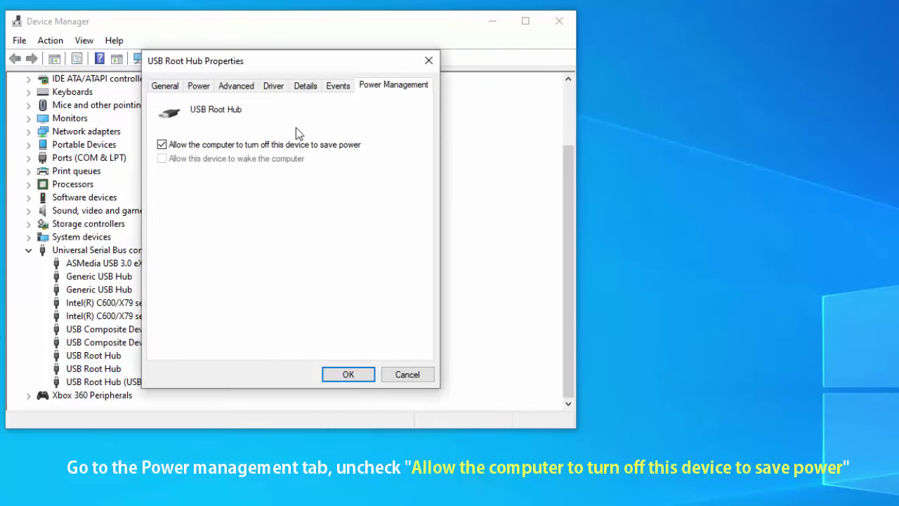
{"action": "left_click", "coordinate": [205, 145]}
{"action": "left_click", "coordinate": [346, 373]}
Step: Confirm the USB Root Hub (USB 3.0) Power Management settings with OK
{"action": "right_click", "coordinate": [144, 382]}
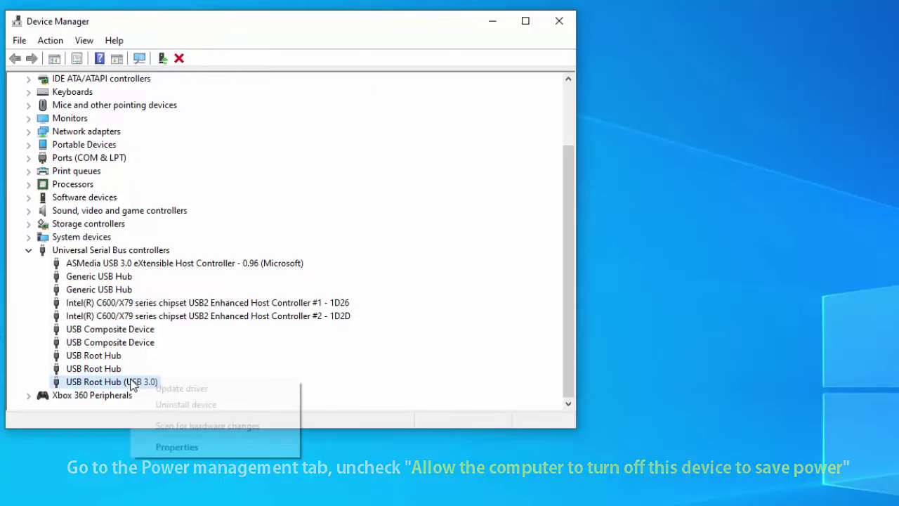
{"action": "left_click", "coordinate": [171, 445]}
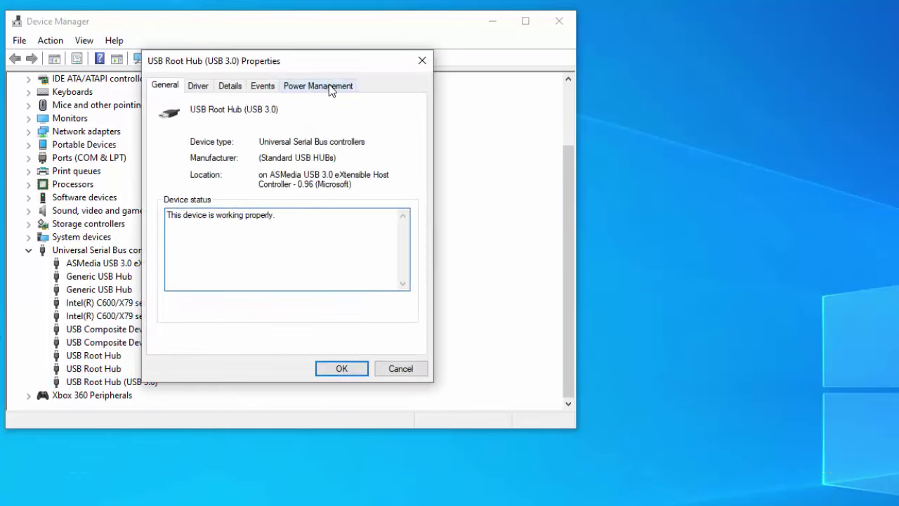
{"action": "left_click", "coordinate": [323, 86]}
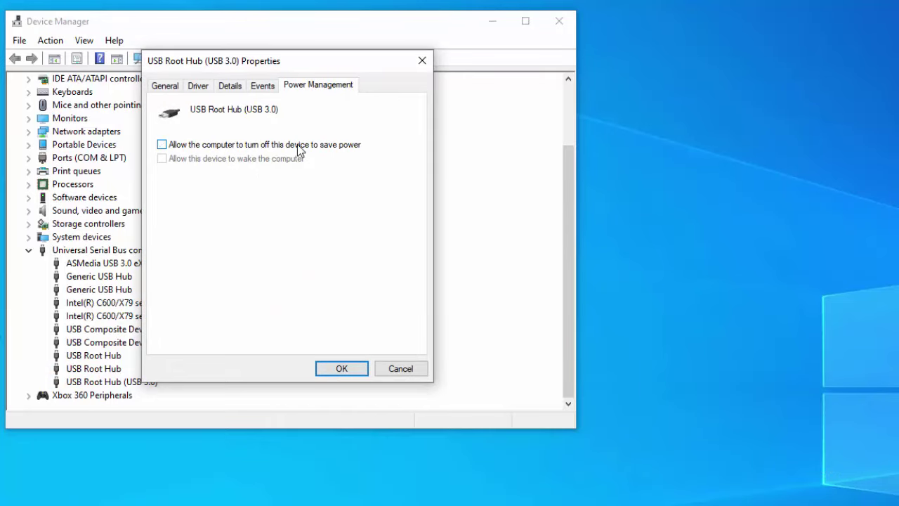
{"action": "left_click", "coordinate": [341, 371]}
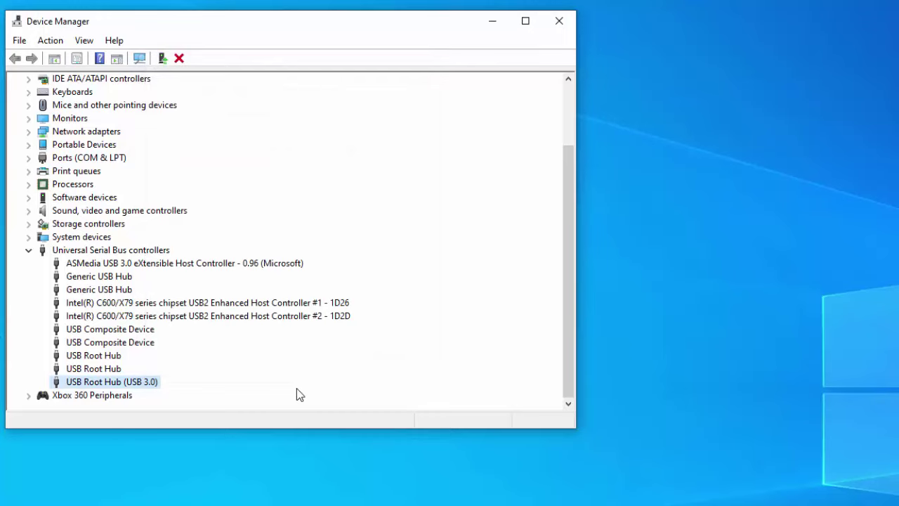
Step: Close Device Manager and restart Windows from the Start menu's power options
{"action": "left_click", "coordinate": [559, 21]}
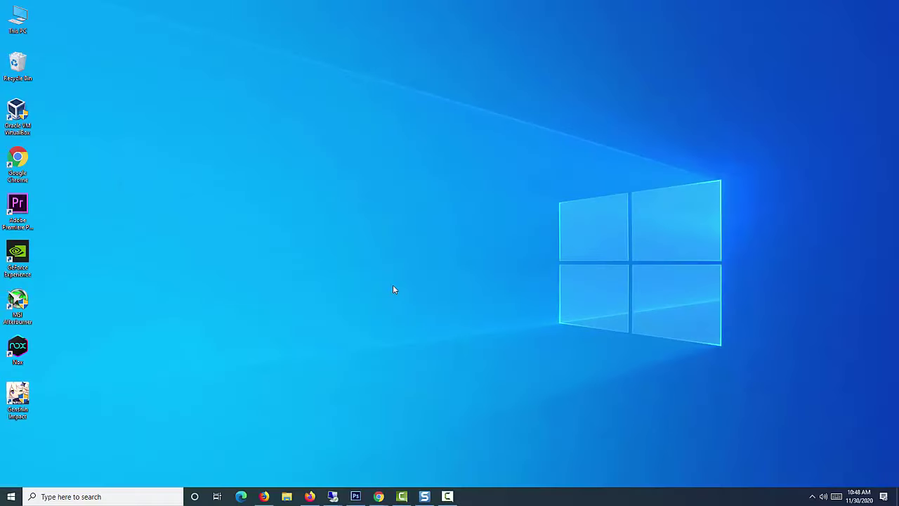
{"action": "left_click", "coordinate": [12, 497]}
{"action": "left_click", "coordinate": [12, 475]}
{"action": "left_click", "coordinate": [29, 452]}
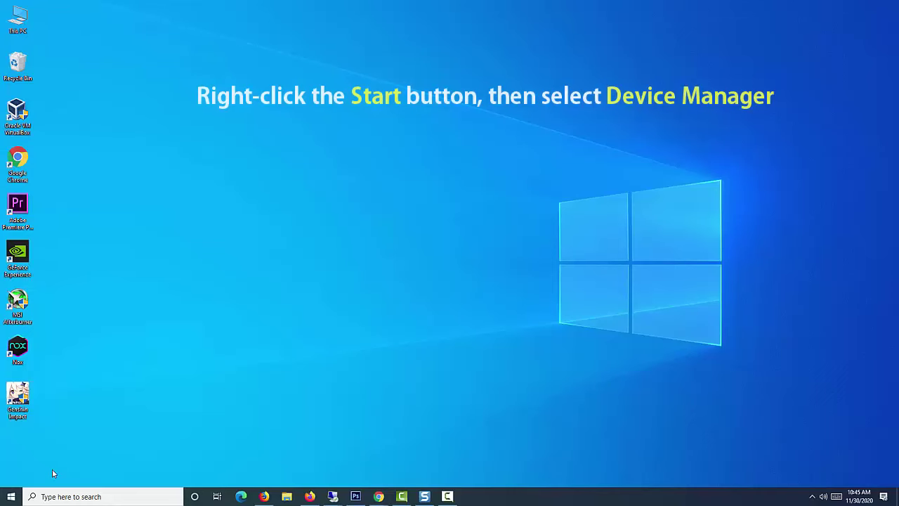
Step: Uninstall the HID Keyboard Device under Keyboards in Device Manager
{"action": "right_click", "coordinate": [10, 497]}
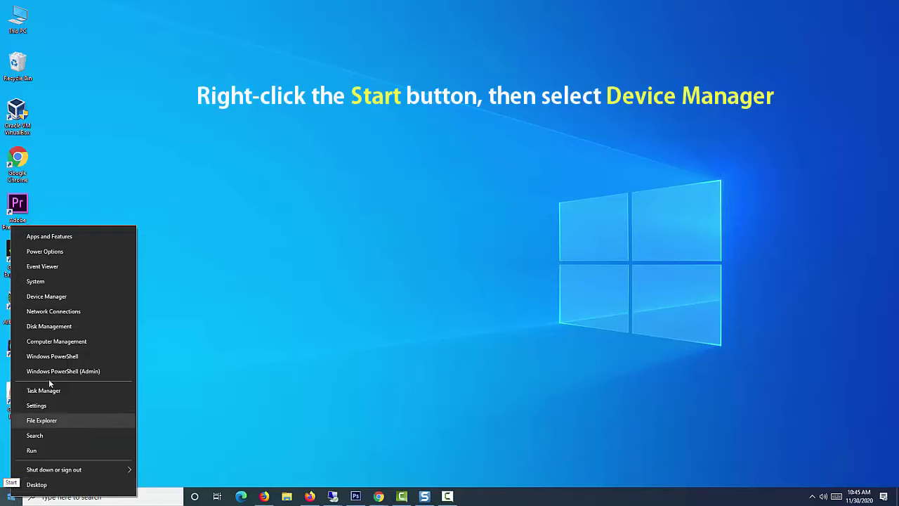
{"action": "left_click", "coordinate": [82, 303]}
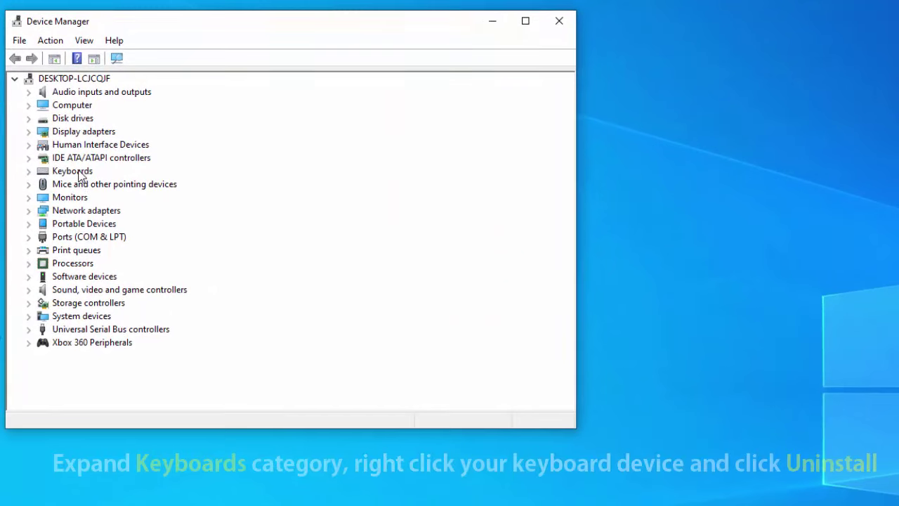
{"action": "double_click", "coordinate": [84, 125]}
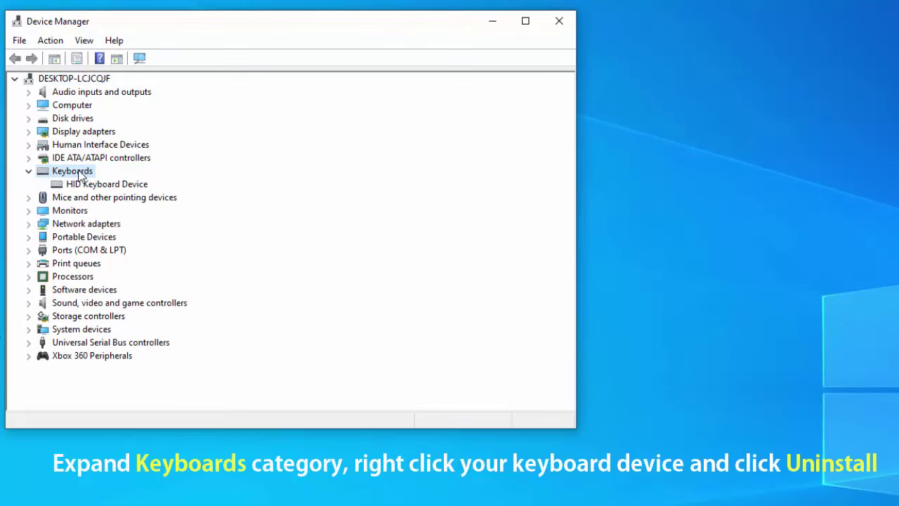
{"action": "left_click", "coordinate": [147, 185]}
{"action": "right_click", "coordinate": [148, 187]}
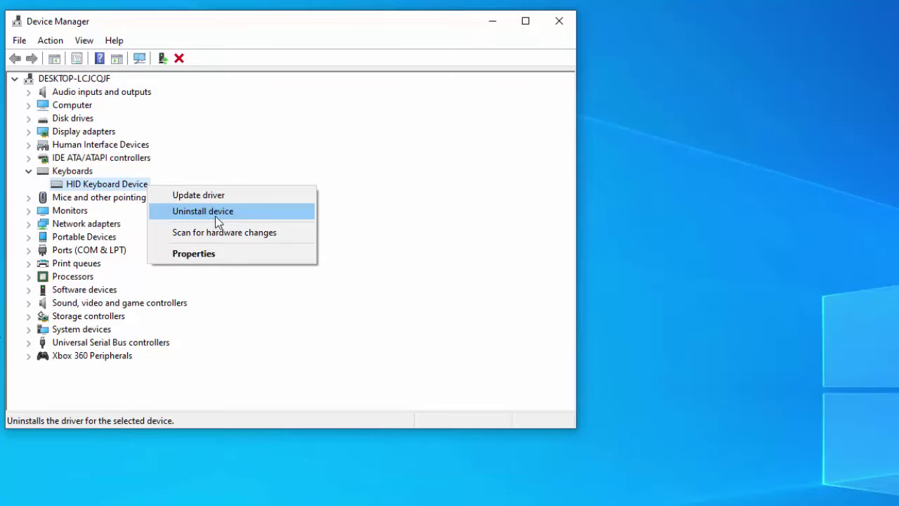
{"action": "left_click", "coordinate": [155, 181]}
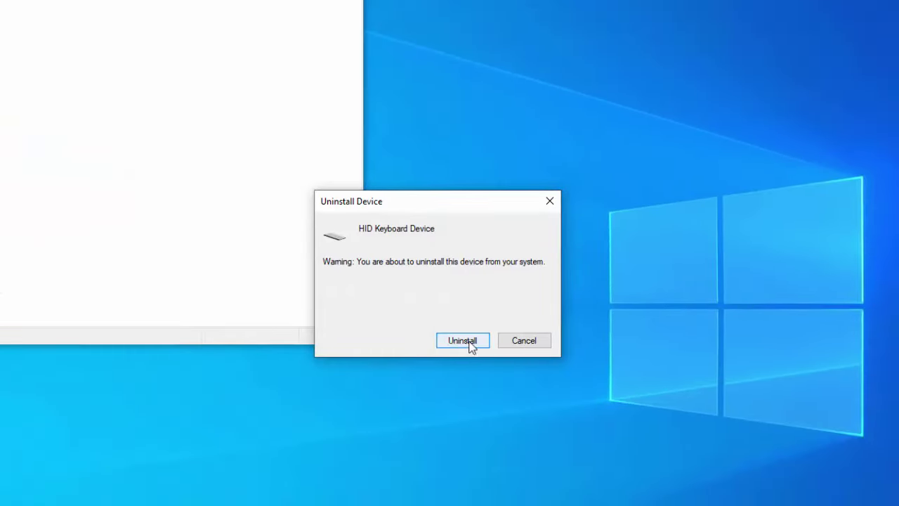
{"action": "left_click", "coordinate": [466, 342]}
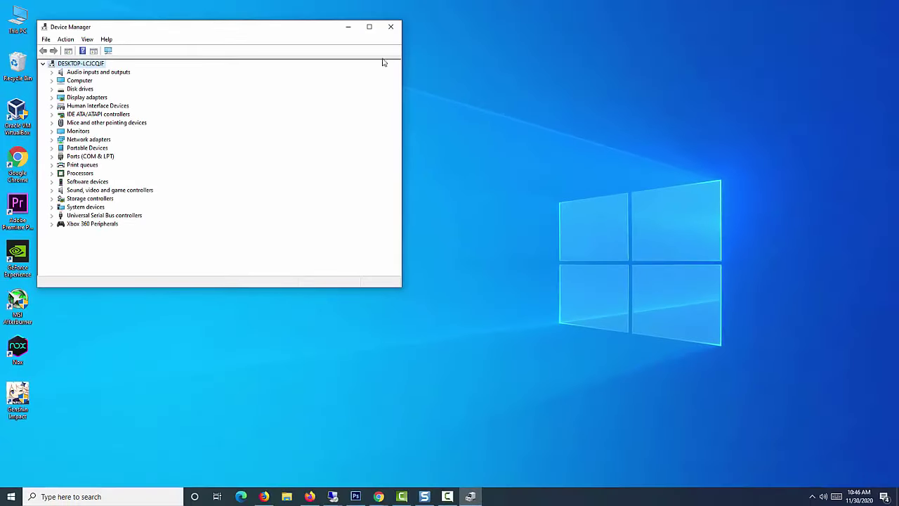
Step: Close Device Manager and restart Windows from the Start menu
{"action": "left_click", "coordinate": [388, 28]}
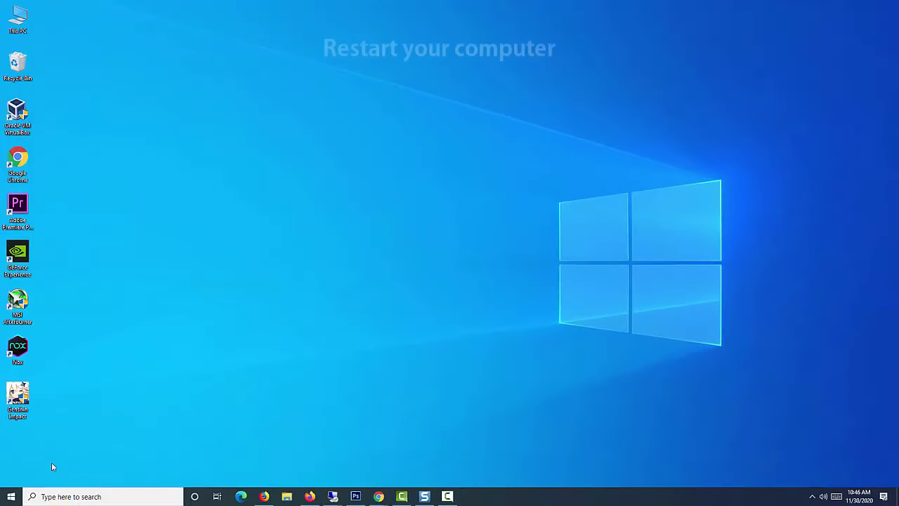
{"action": "left_click", "coordinate": [6, 497]}
{"action": "left_click", "coordinate": [11, 476]}
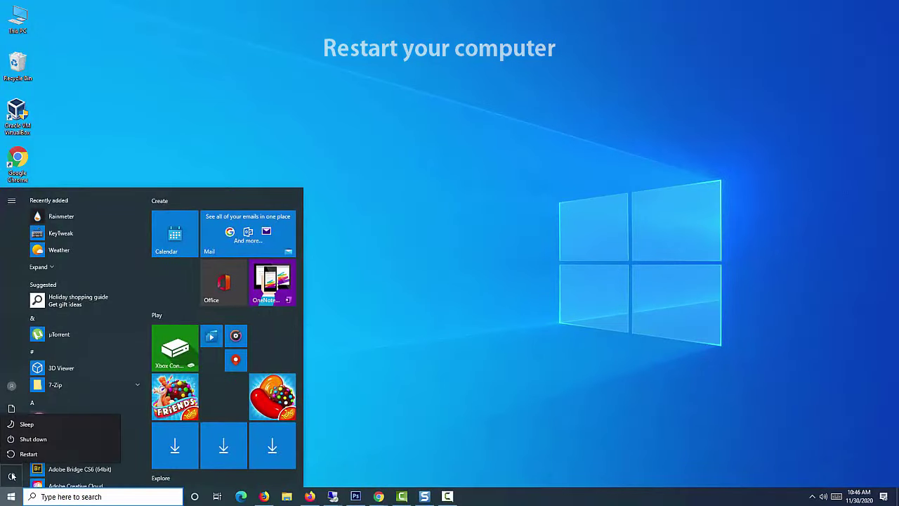
{"action": "left_click", "coordinate": [73, 452]}
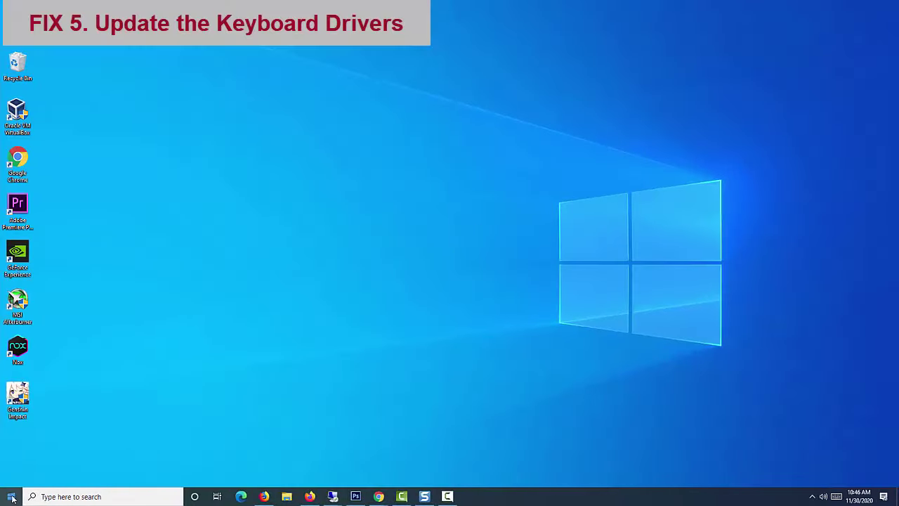
Step: Update the HID Keyboard Device driver by searching automatically, then close the results
{"action": "right_click", "coordinate": [12, 498]}
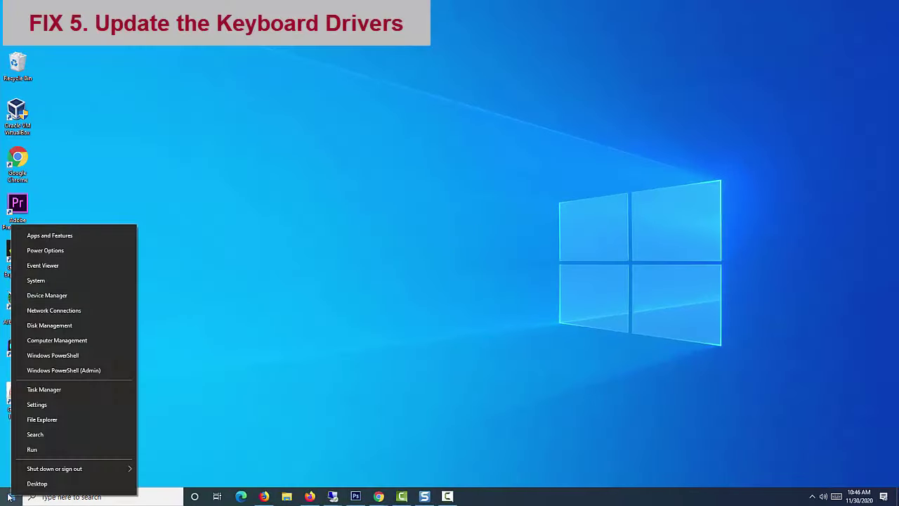
{"action": "left_click", "coordinate": [76, 296]}
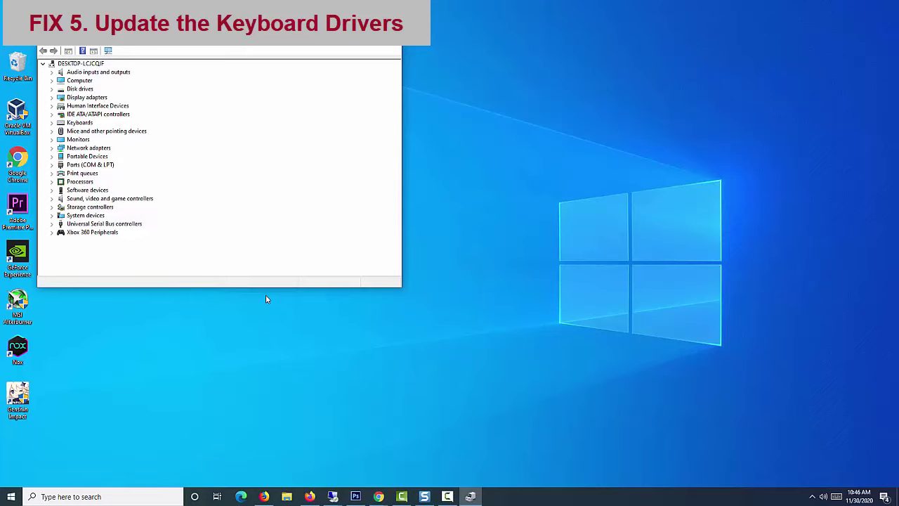
{"action": "double_click", "coordinate": [85, 124]}
{"action": "left_click", "coordinate": [123, 131]}
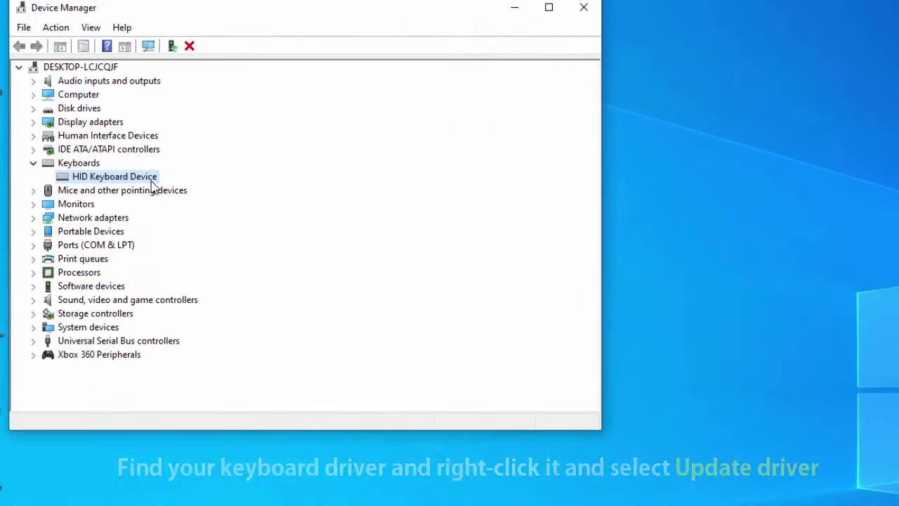
{"action": "right_click", "coordinate": [152, 181]}
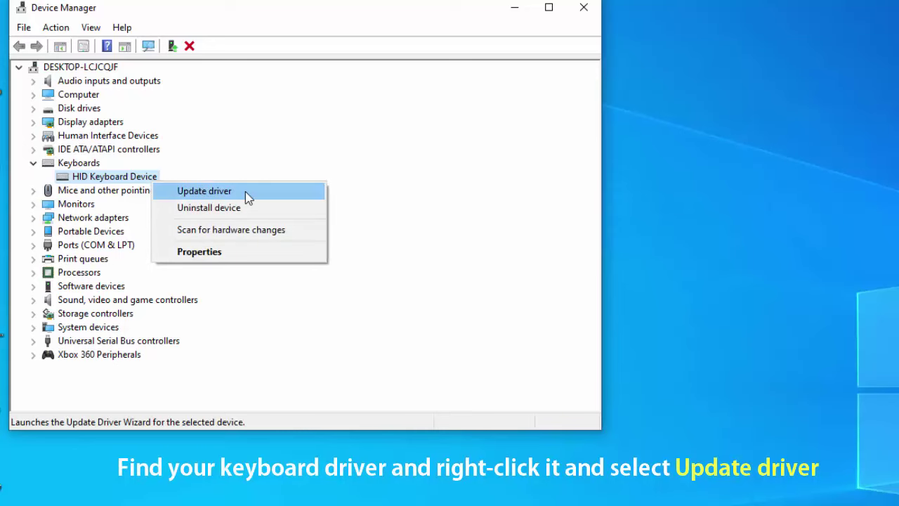
{"action": "left_click", "coordinate": [245, 191]}
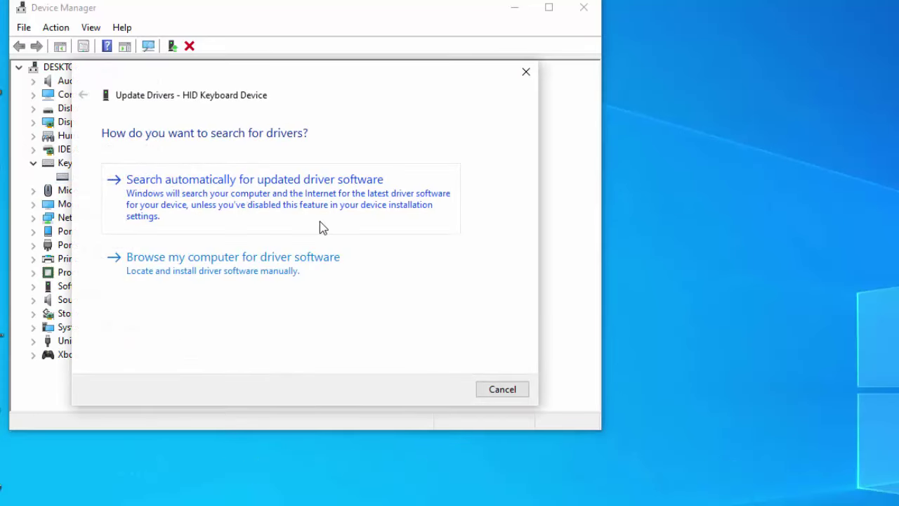
{"action": "left_click", "coordinate": [269, 208]}
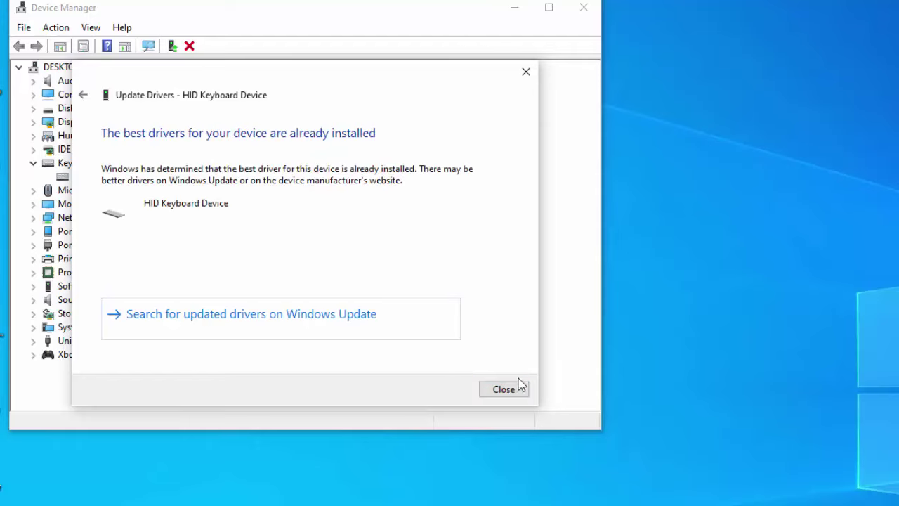
{"action": "left_click", "coordinate": [508, 390]}
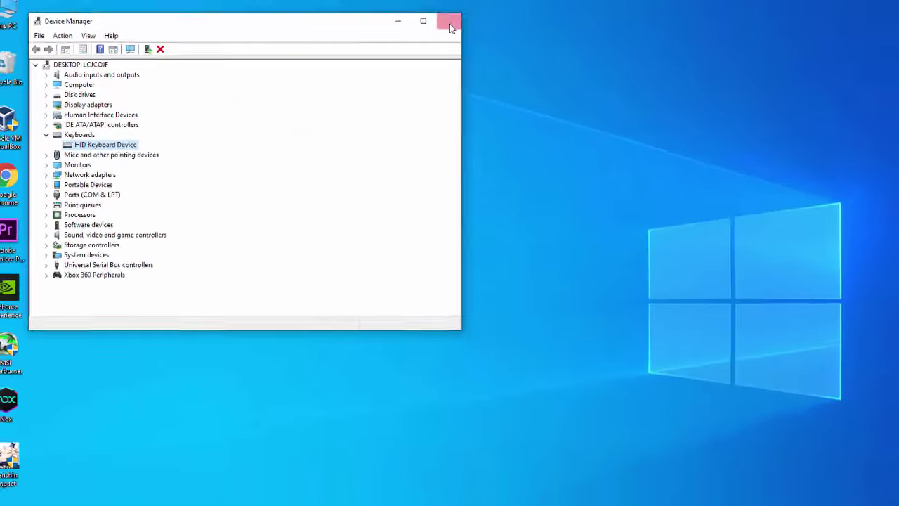
Step: Close Device Manager and restart Windows from the Start menu
{"action": "left_click", "coordinate": [583, 7]}
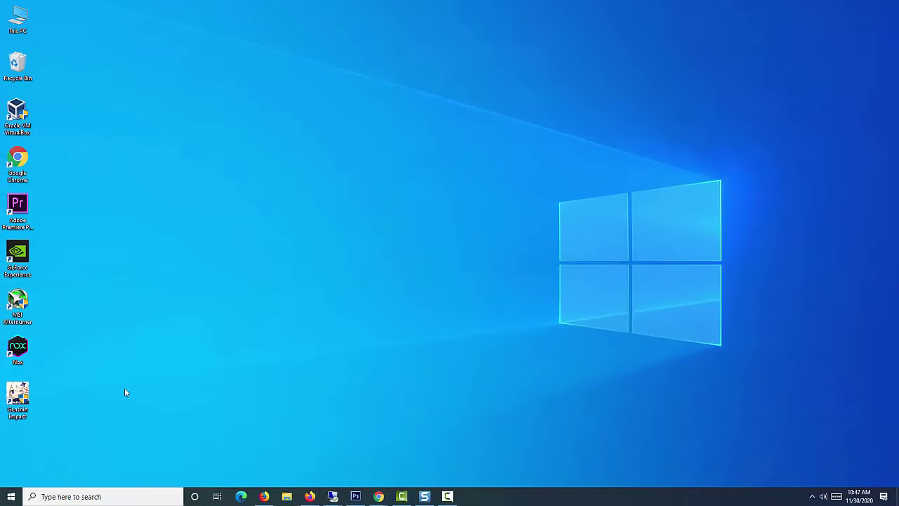
{"action": "left_click", "coordinate": [11, 496]}
{"action": "left_click", "coordinate": [12, 475]}
{"action": "left_click", "coordinate": [68, 454]}
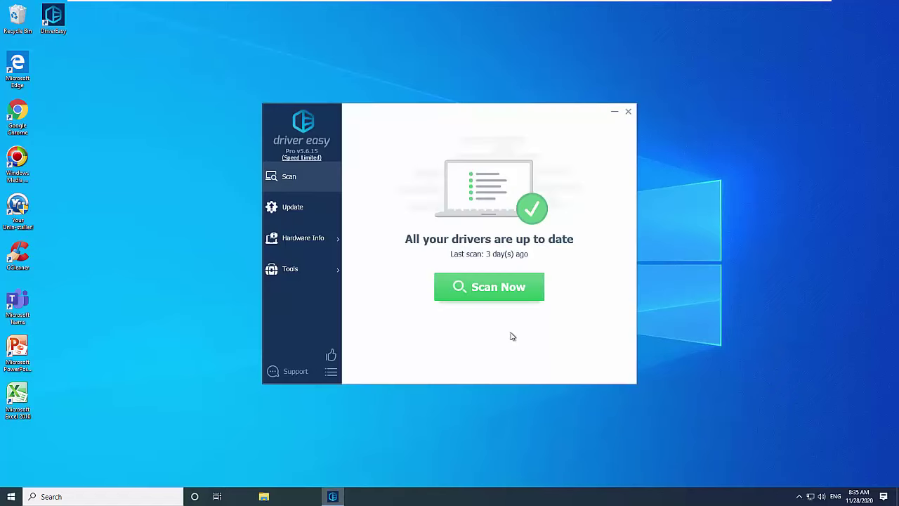
Step: Start a new driver scan with Scan Now on Driver Easy's Scan page
{"action": "left_click", "coordinate": [497, 292]}
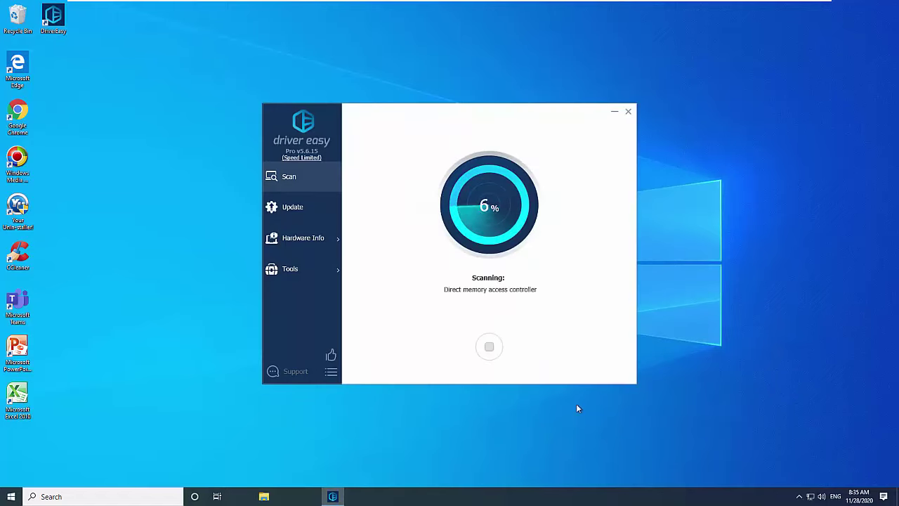